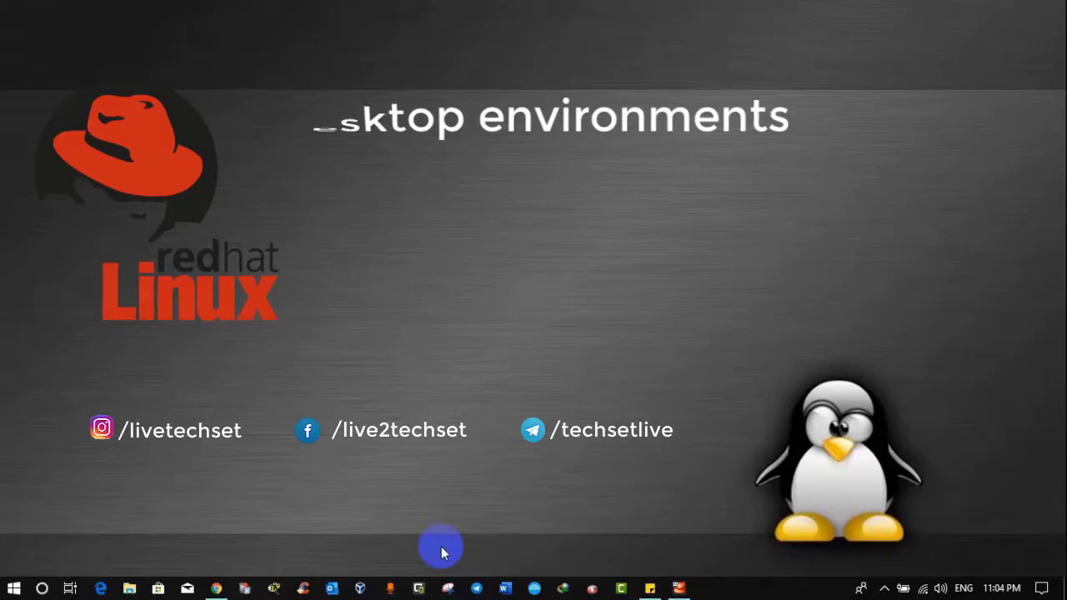
Switch to the Rhel 7 virtual machine and sign in as the unlisted user root with the account password
{"action": "left_click", "coordinate": [681, 589]}
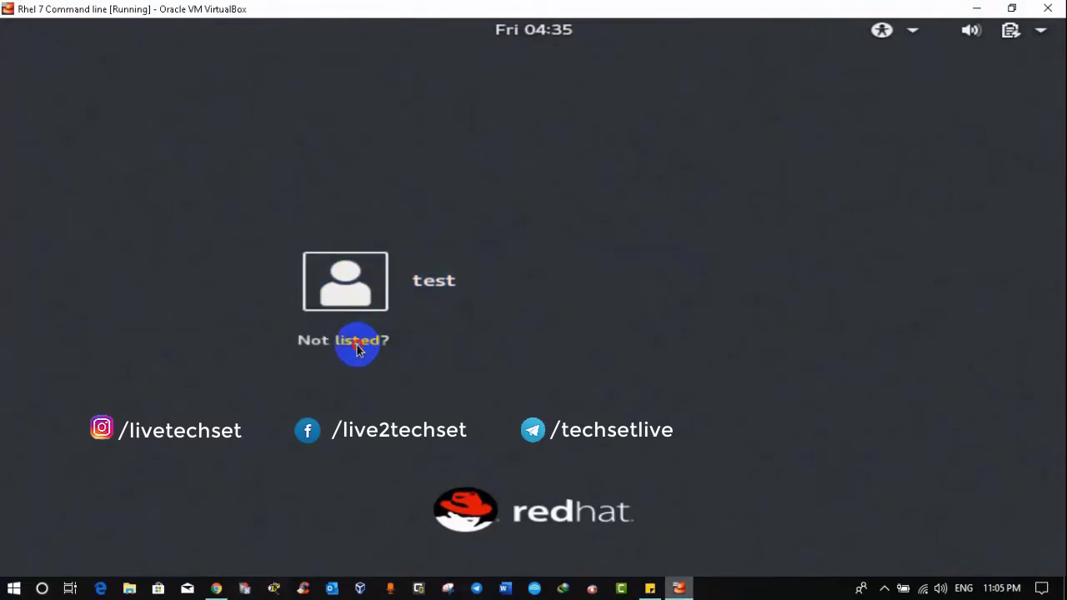
{"action": "left_click", "coordinate": [362, 342]}
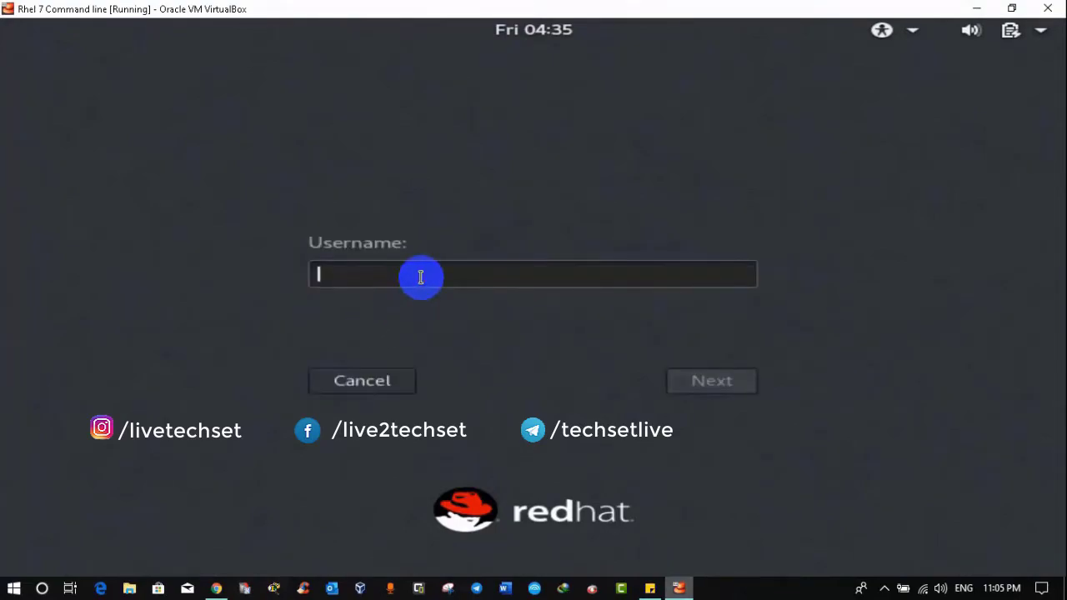
{"action": "type", "text": "root"}
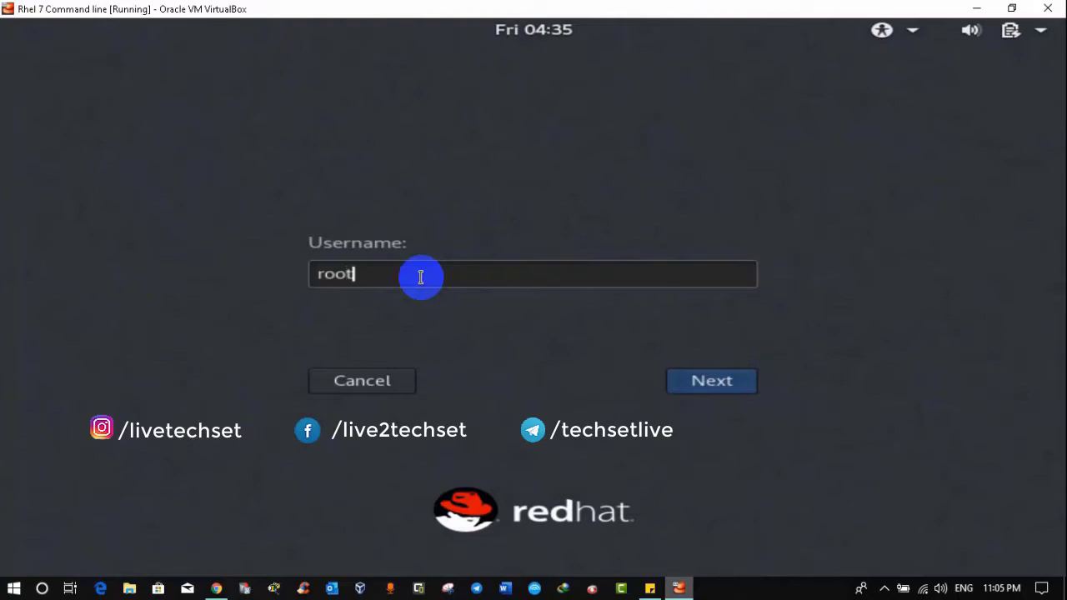
{"action": "key", "text": "Return"}
{"action": "type", "text": "*****"}
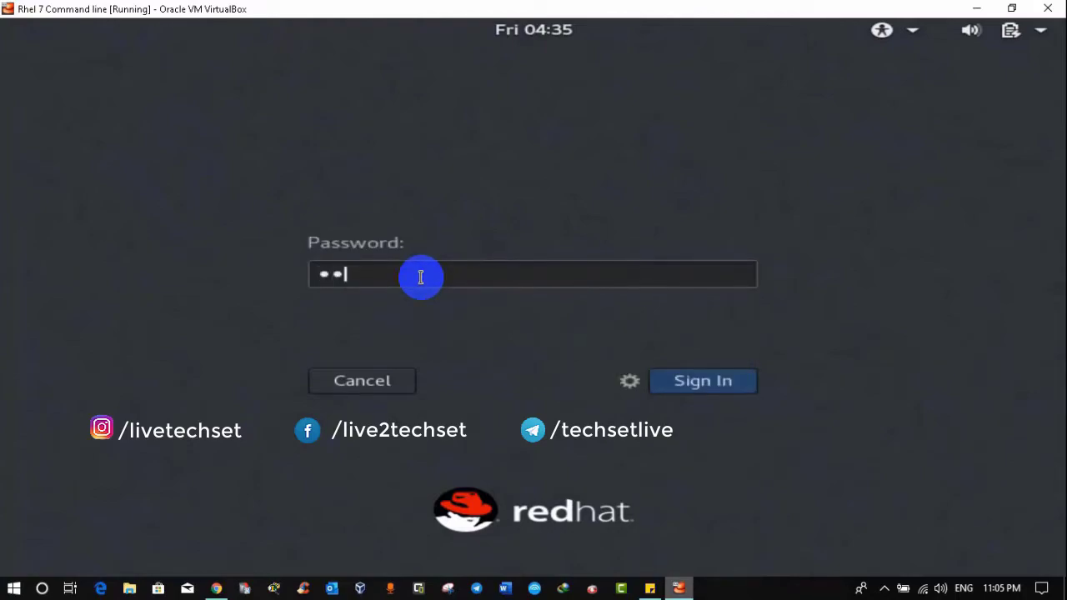
{"action": "type", "text": "*****"}
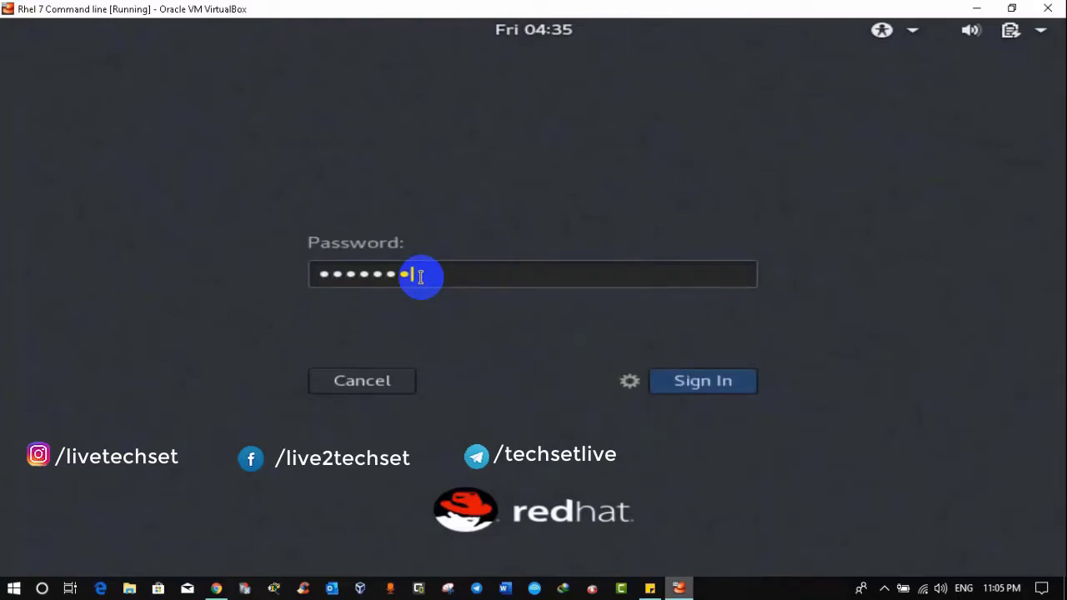
{"action": "key", "text": "Return"}
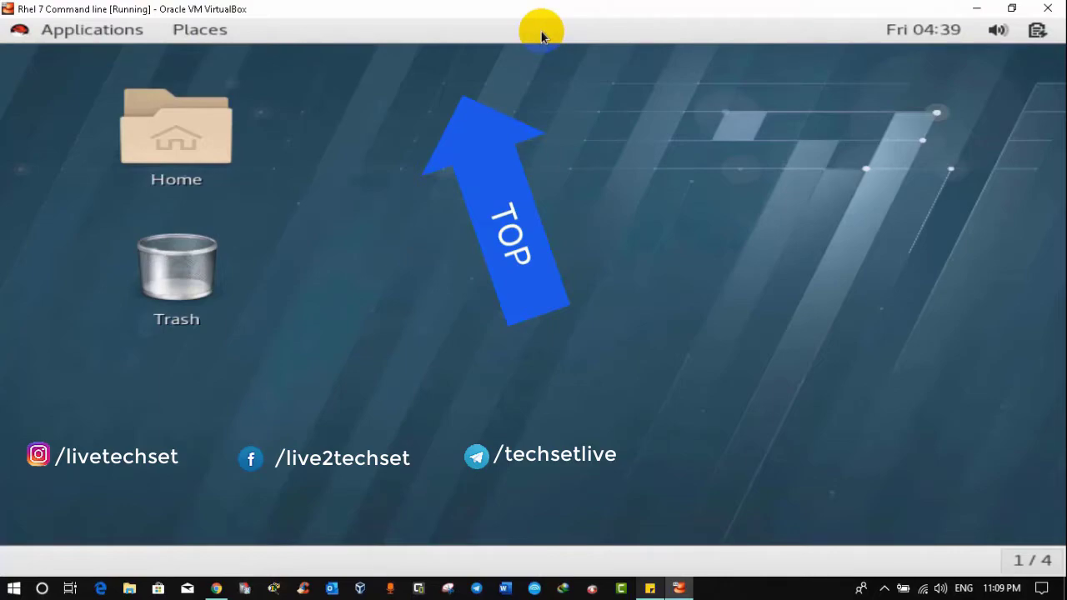
Examine the desktop's system status options by expanding the wired network, battery and root account entries in turn
{"action": "left_click", "coordinate": [970, 8]}
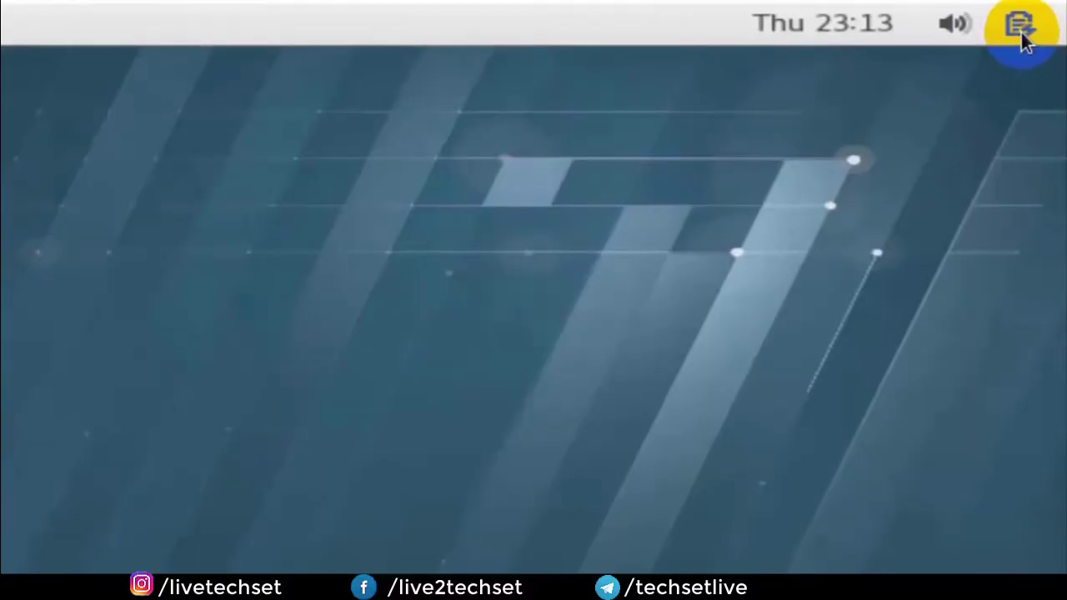
{"action": "left_click", "coordinate": [1023, 35]}
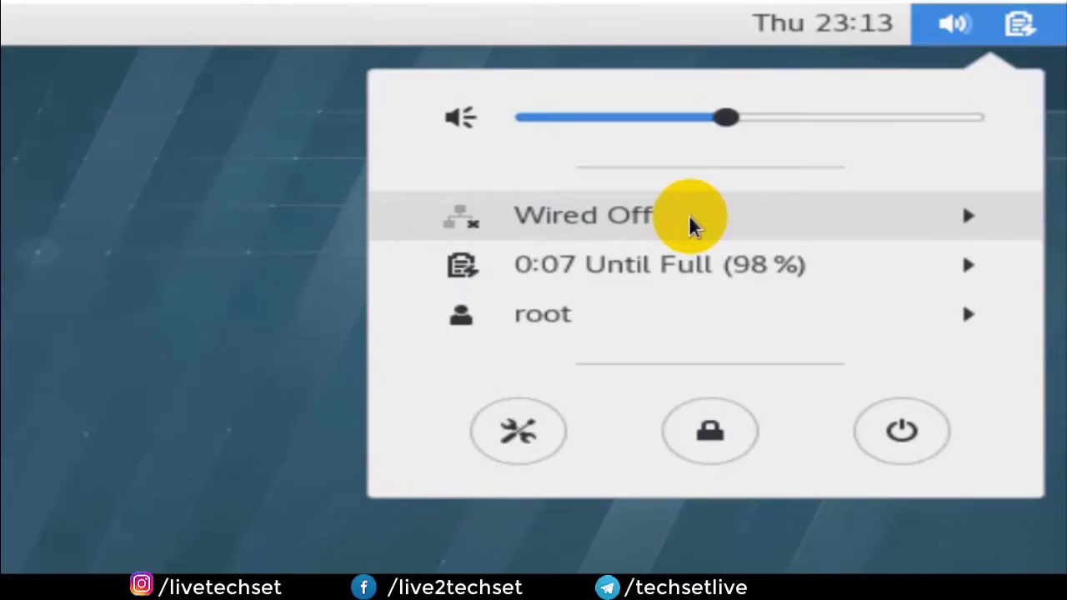
{"action": "left_click", "coordinate": [960, 221]}
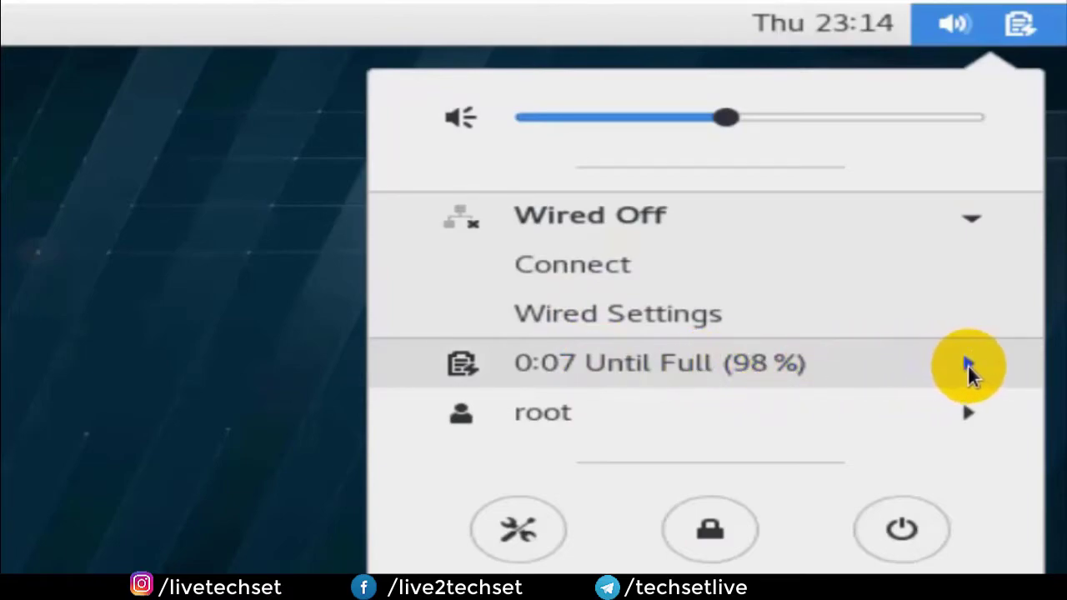
{"action": "left_click", "coordinate": [968, 365]}
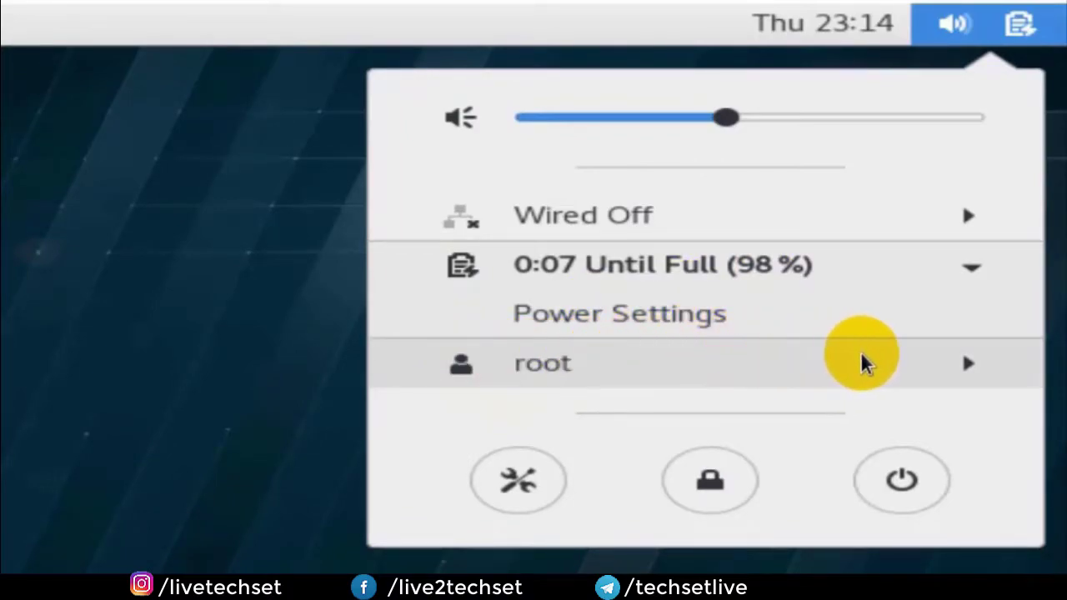
{"action": "left_click", "coordinate": [966, 363]}
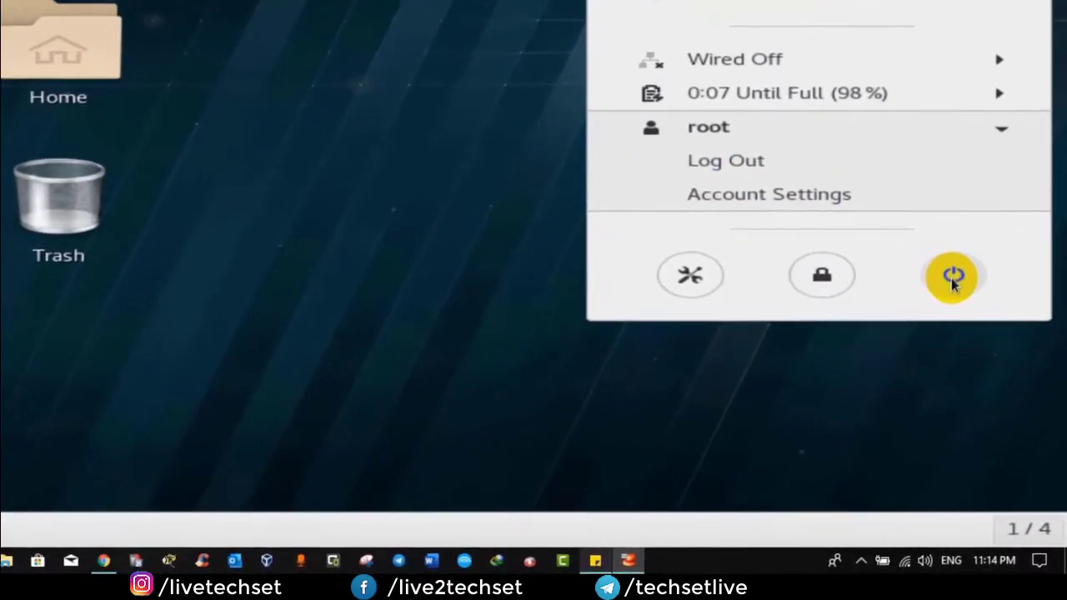
Bring up the Power Off dialog, go through its Restart and Power Off choices, and cancel it
{"action": "left_click", "coordinate": [953, 279]}
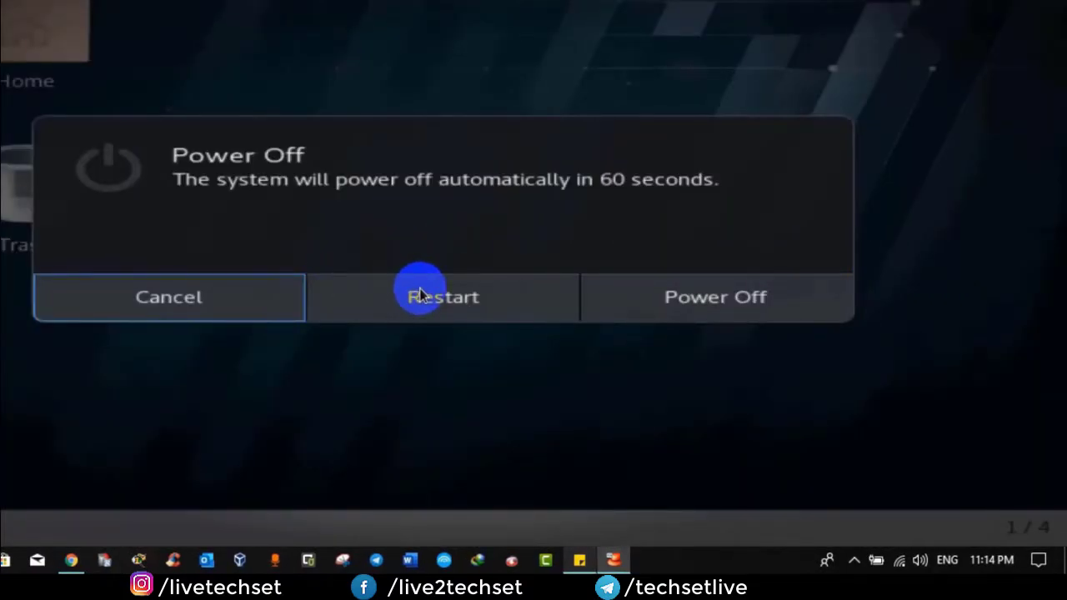
{"action": "key", "text": "Tab"}
{"action": "key", "text": "Tab"}
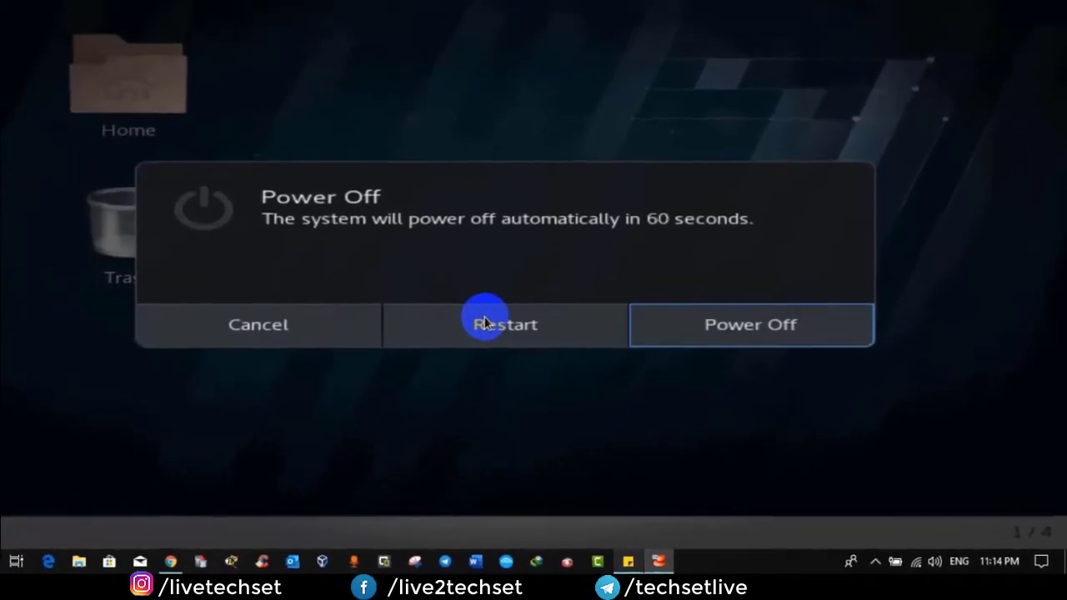
{"action": "key", "text": "Tab"}
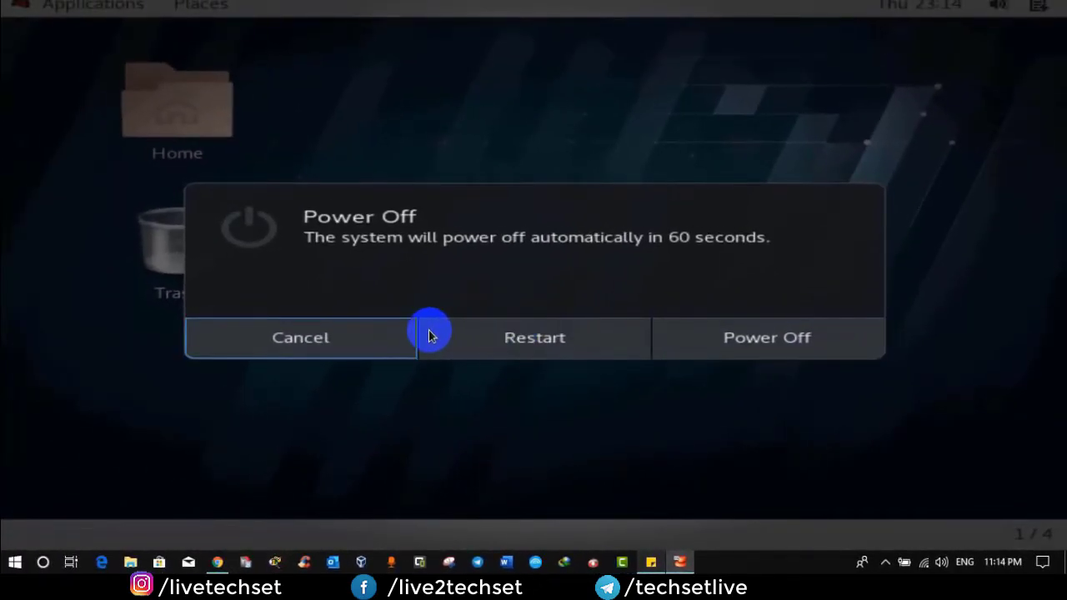
{"action": "key", "text": "Return"}
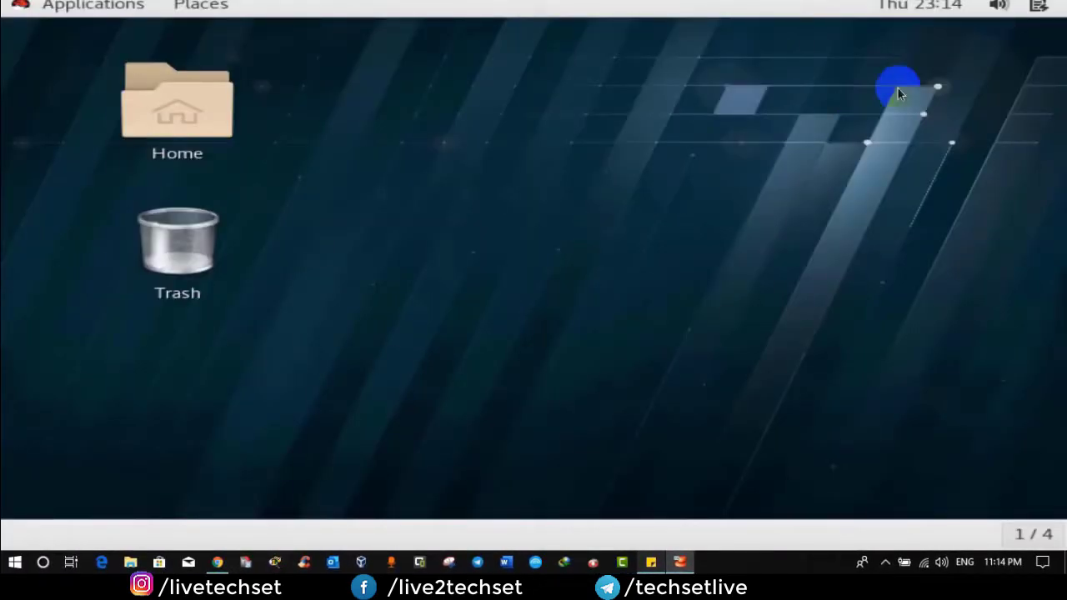
Change the desktop background in the system settings to the dark Red Hat wallpaper with the red diagonal stripe
{"action": "left_click", "coordinate": [1032, 6]}
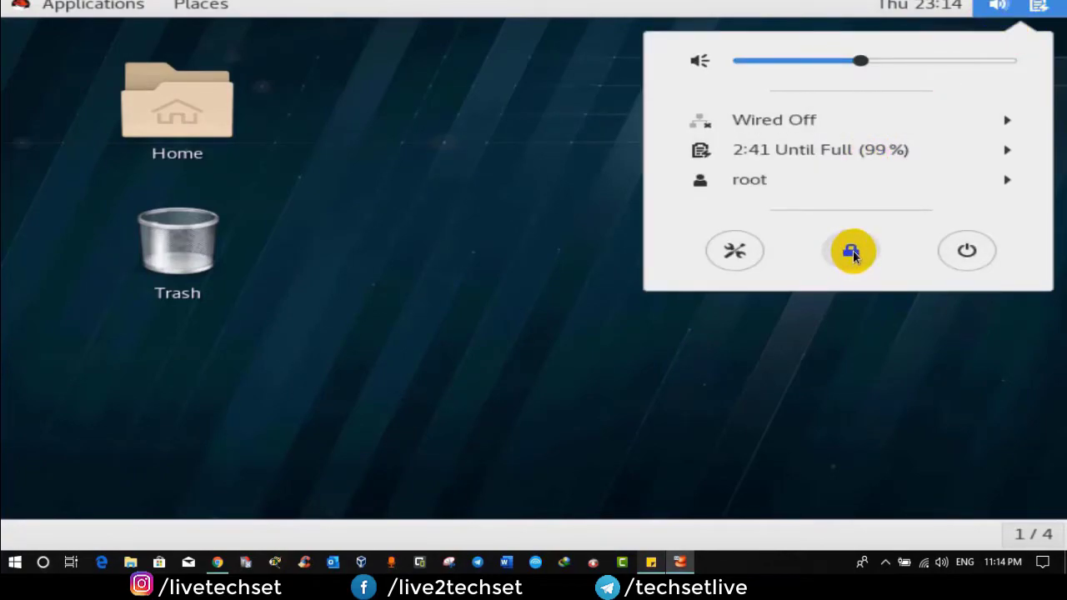
{"action": "left_click", "coordinate": [734, 256]}
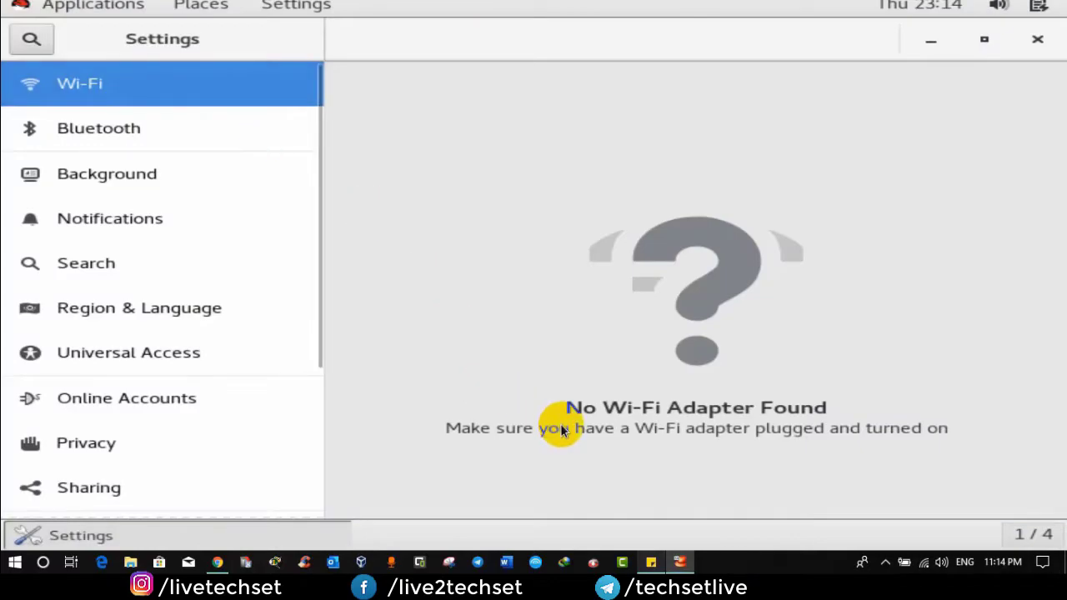
{"action": "left_click", "coordinate": [178, 135]}
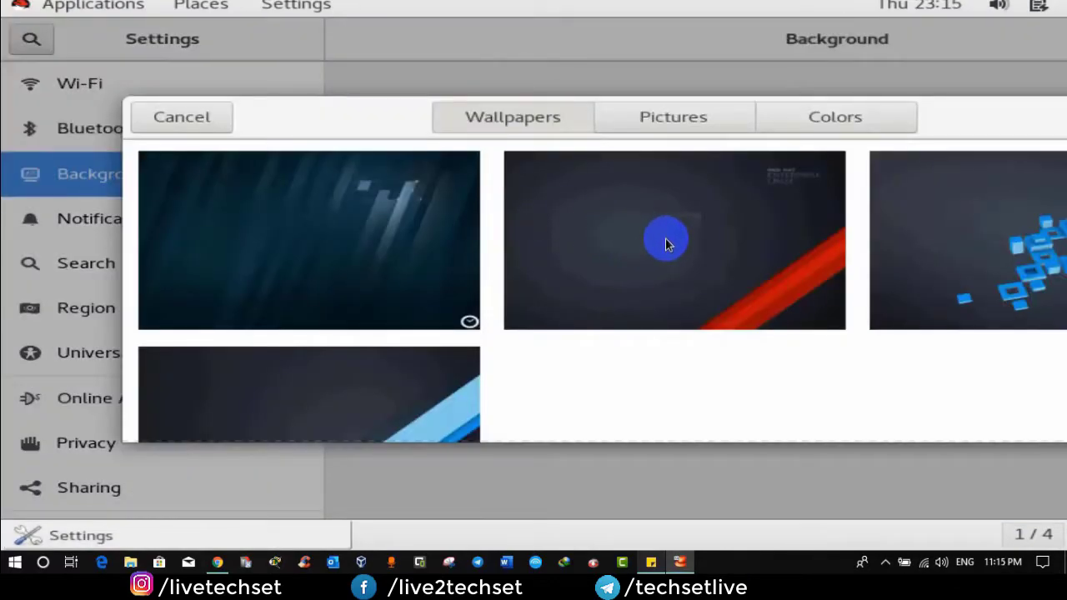
{"action": "left_click", "coordinate": [666, 241]}
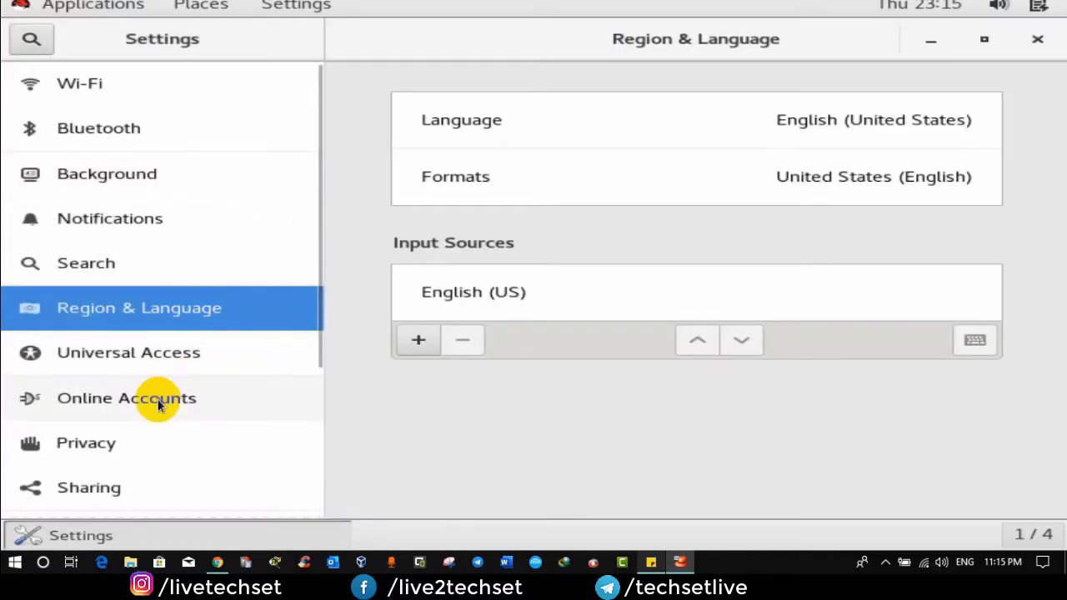
Examine the Online Accounts page and the remaining settings categories, and display the desktop calendar with its notifications
{"action": "left_click", "coordinate": [157, 402]}
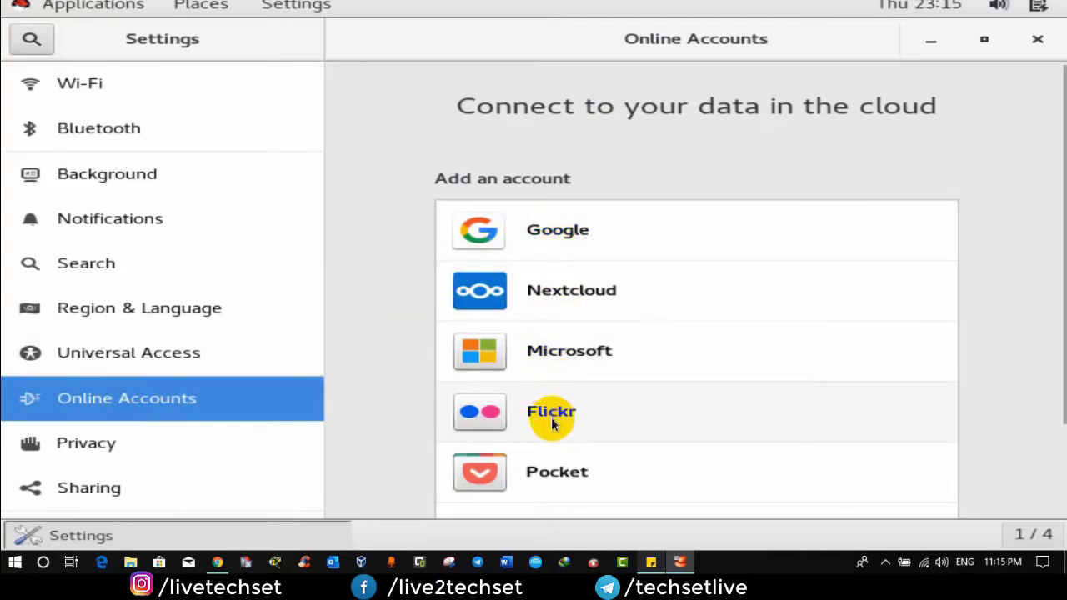
{"action": "left_click_drag", "start_coordinate": [320, 340], "coordinate": [309, 429]}
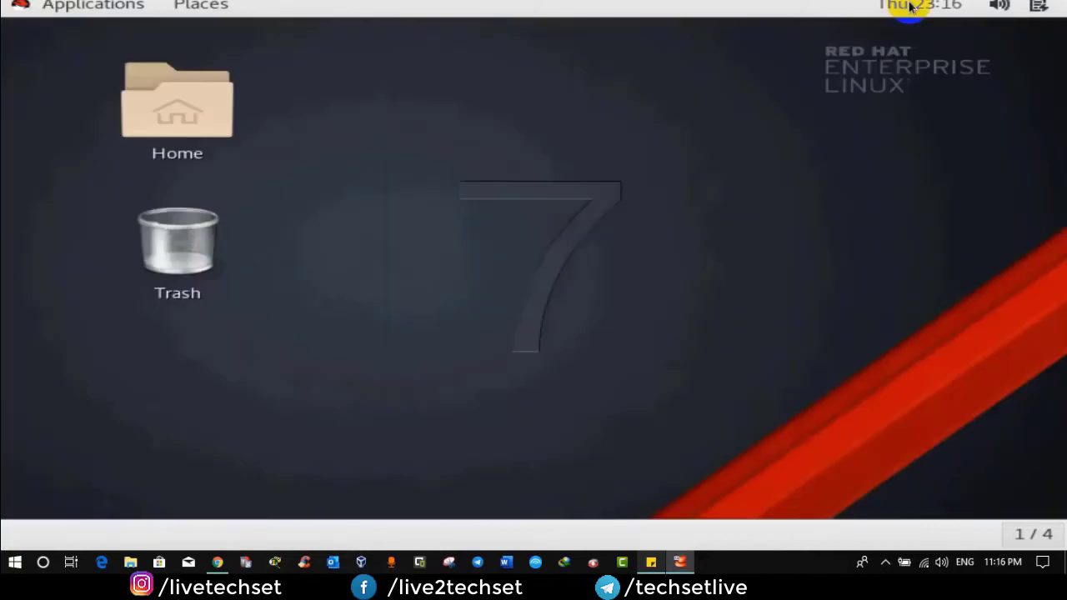
{"action": "left_click", "coordinate": [911, 7]}
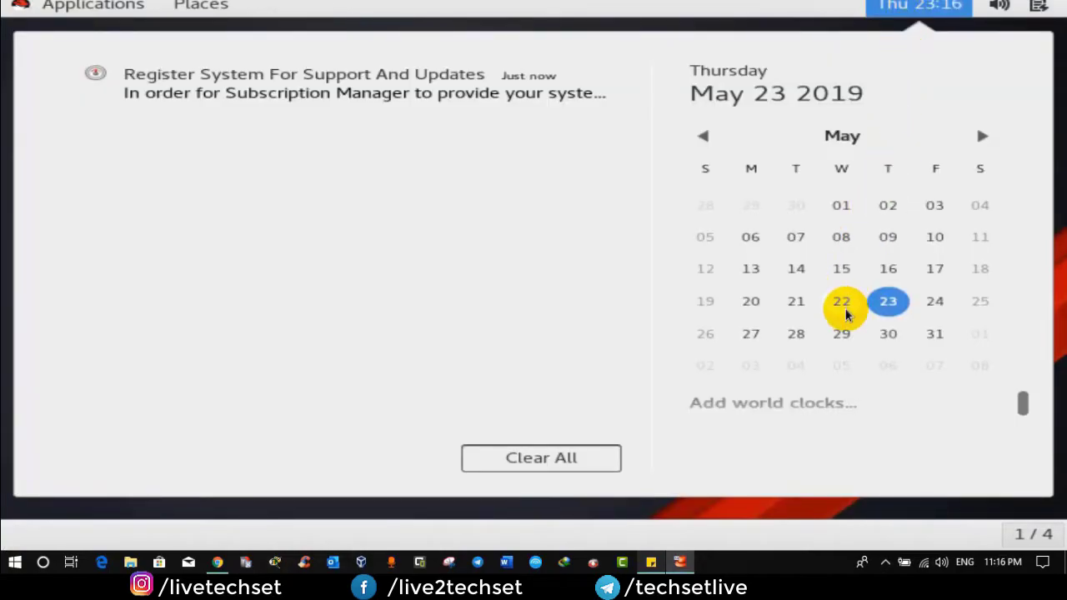
Open Account Settings from the root account's options and select the name of the user test
{"action": "left_click", "coordinate": [1008, 6]}
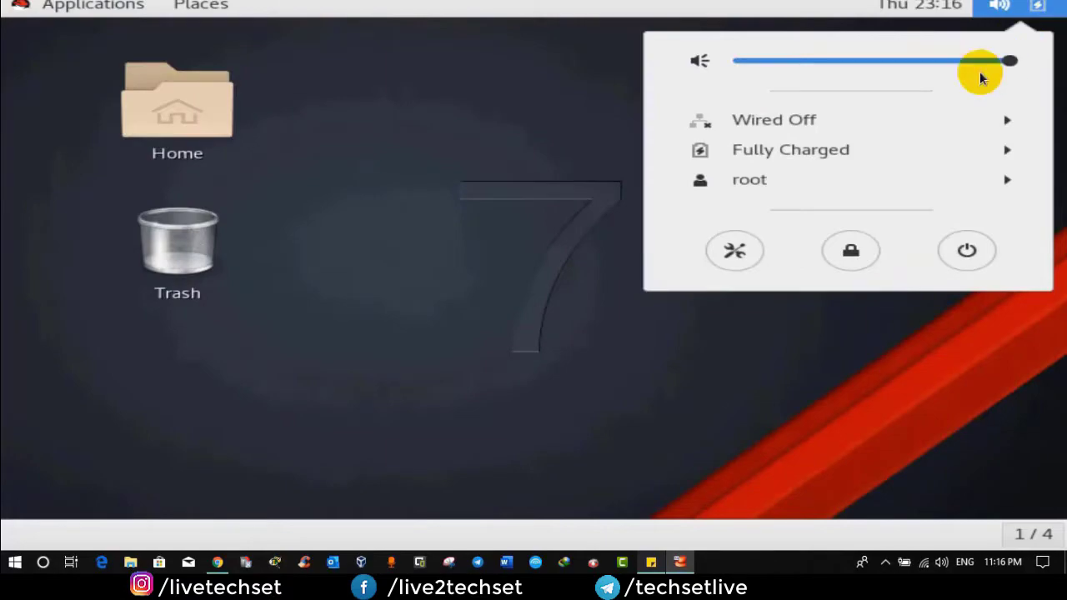
{"action": "left_click", "coordinate": [805, 182]}
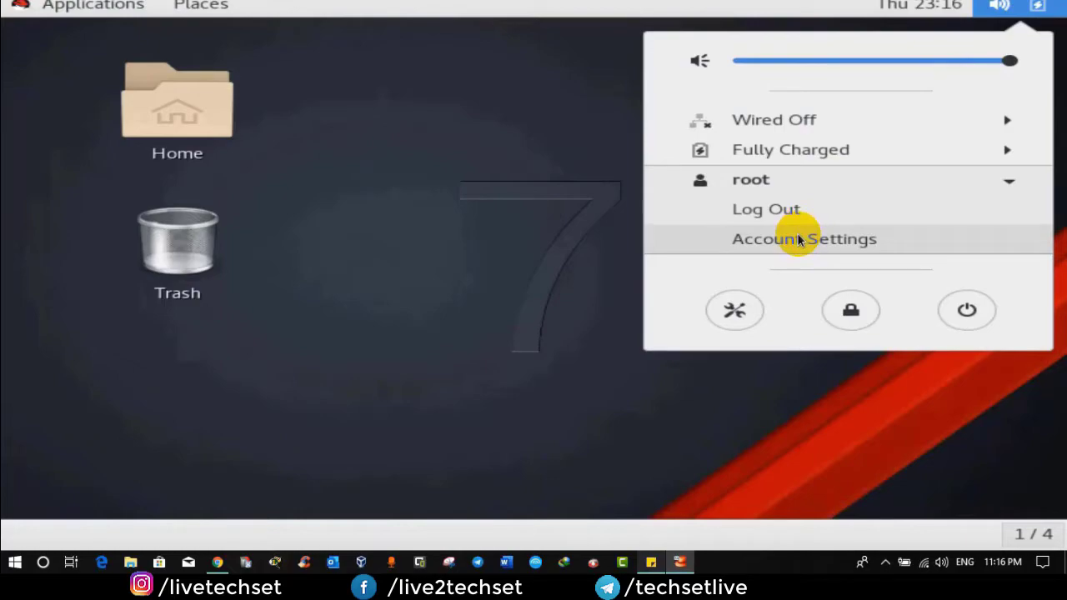
{"action": "left_click", "coordinate": [798, 239]}
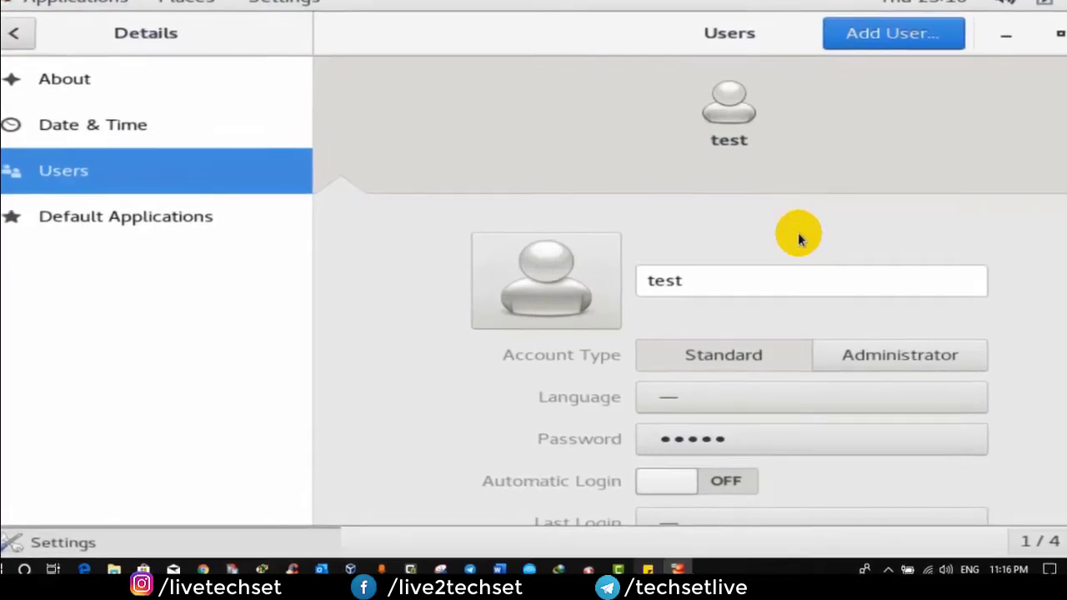
{"action": "left_click", "coordinate": [754, 282]}
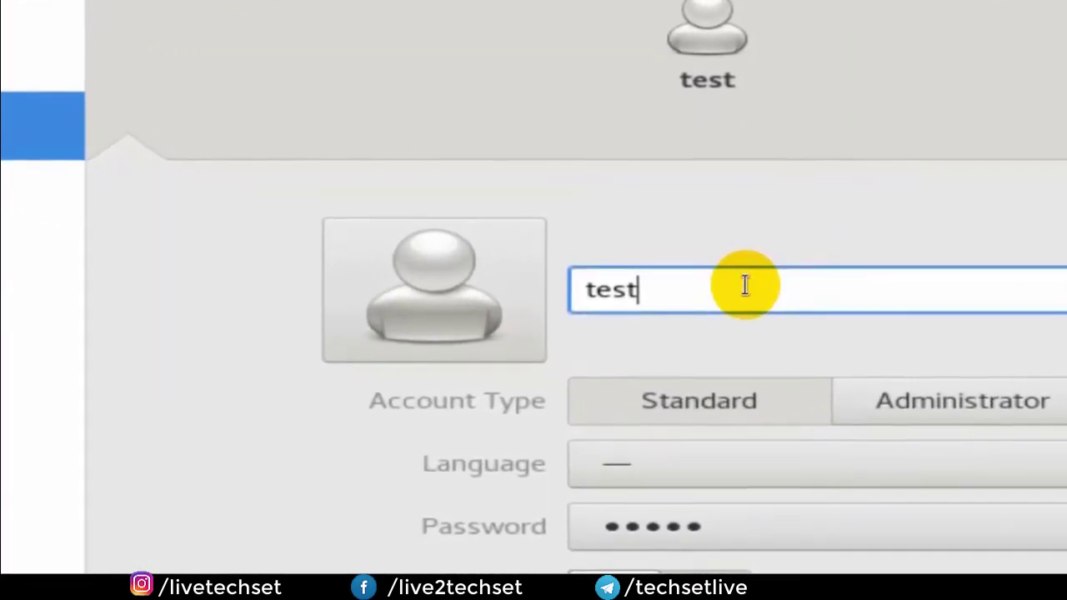
{"action": "left_click_drag", "start_coordinate": [659, 288], "coordinate": [567, 288]}
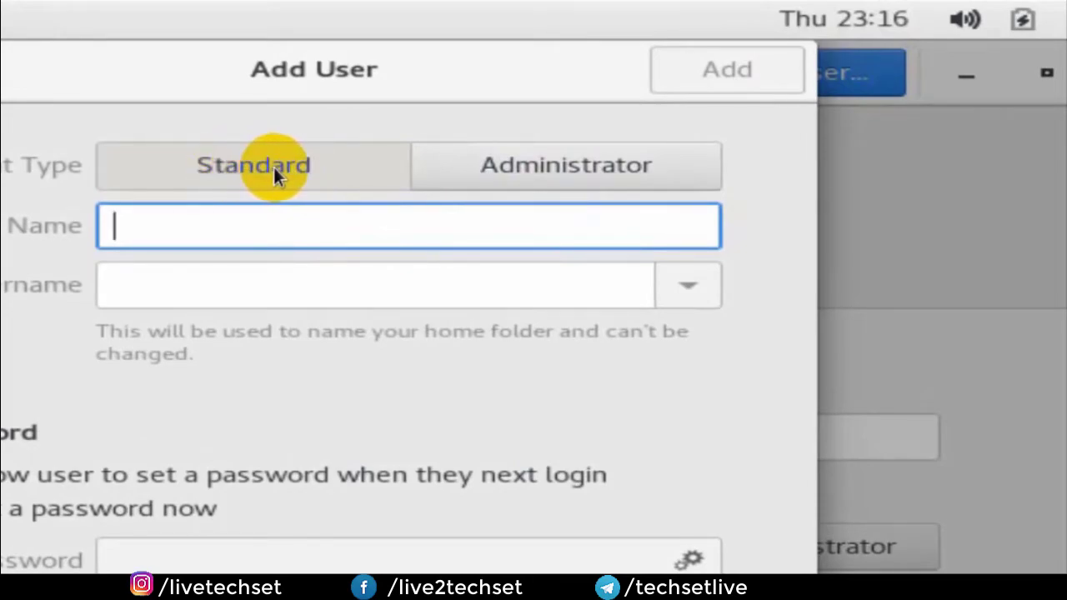
Choose the Administrator account type for the new user and activate the Username field
{"action": "left_click", "coordinate": [488, 166]}
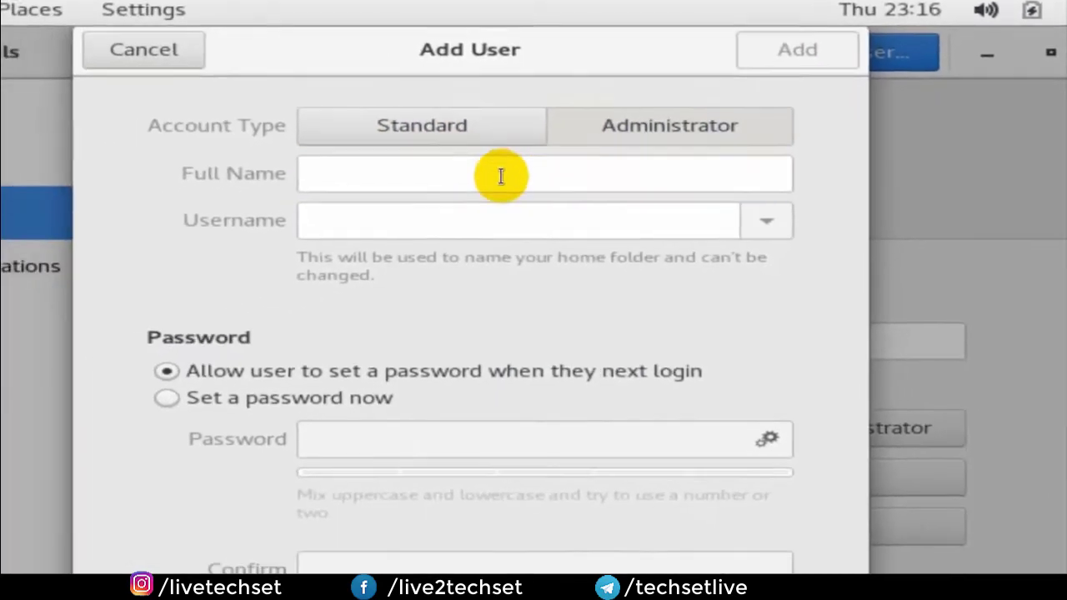
{"action": "left_click", "coordinate": [350, 226]}
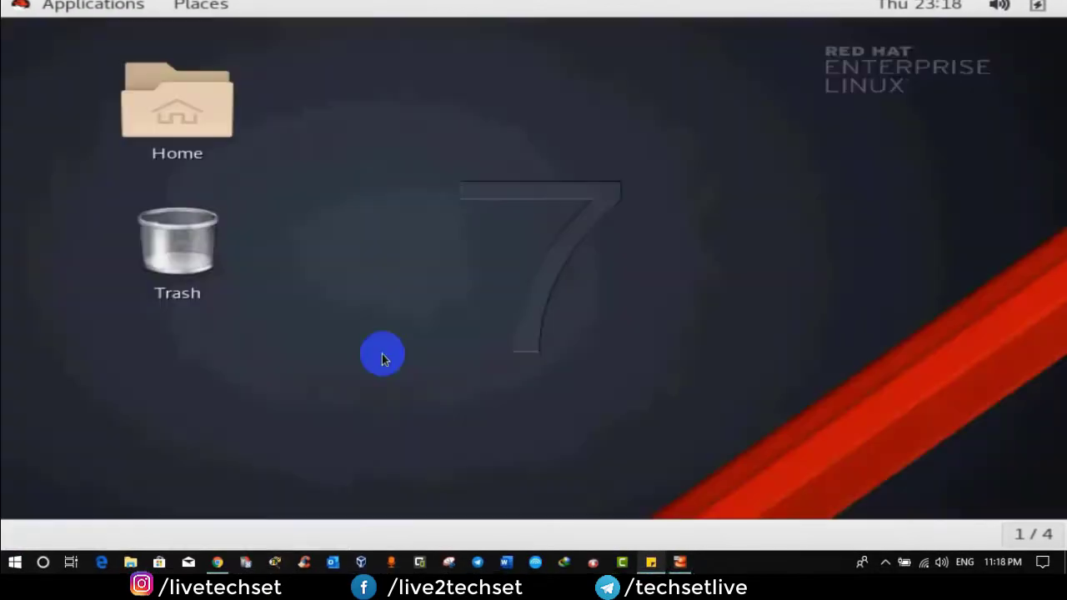
Look through the application categories and launch Firefox from the Internet category
{"action": "left_click", "coordinate": [21, 8]}
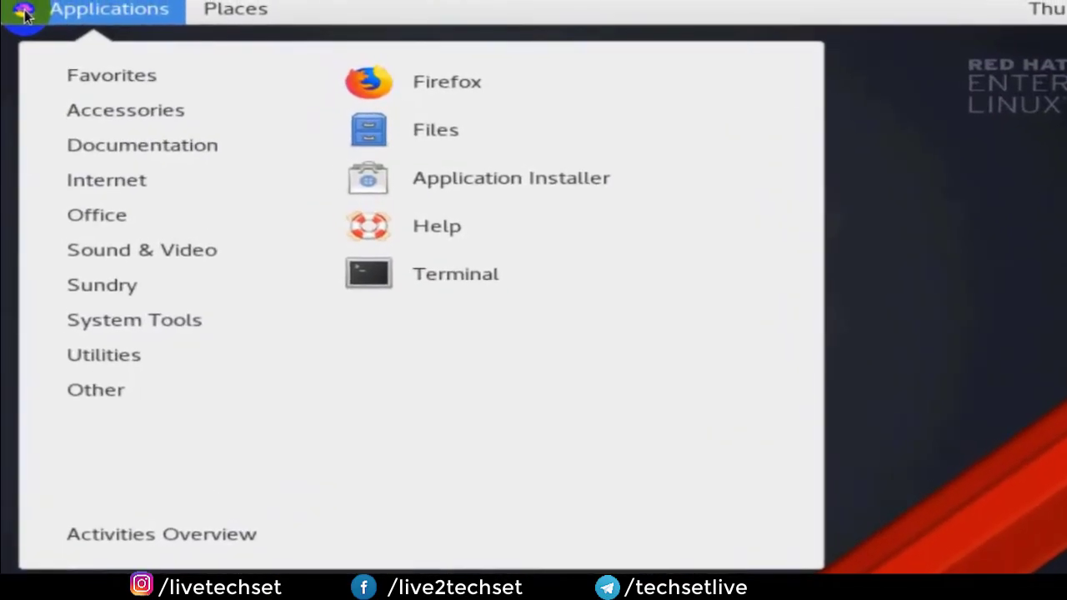
{"action": "left_click", "coordinate": [71, 15]}
{"action": "left_click", "coordinate": [71, 15]}
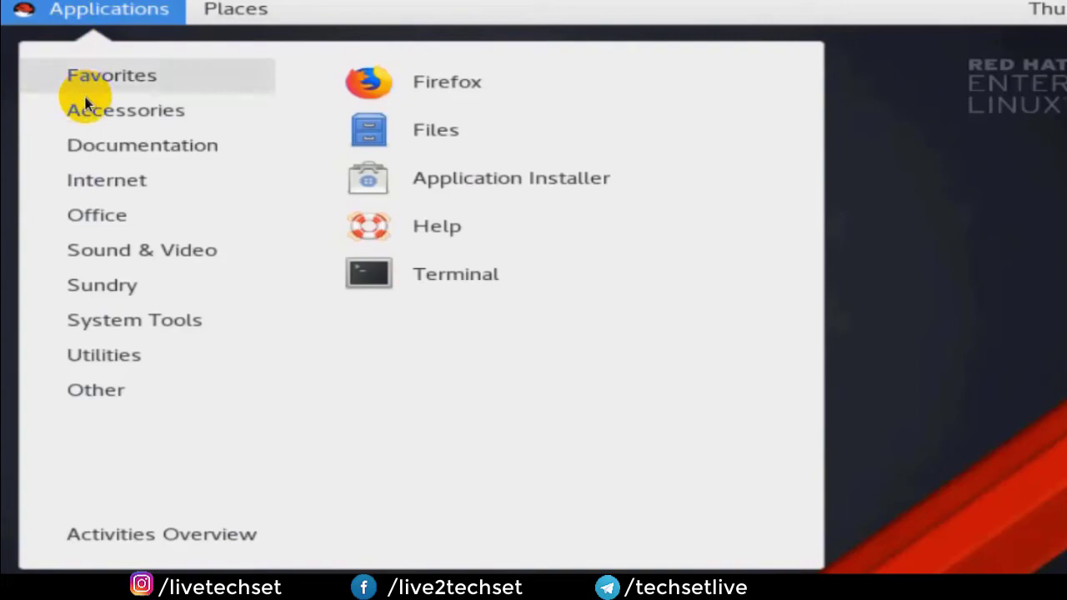
{"action": "mouse_move", "coordinate": [73, 99]}
{"action": "mouse_move", "coordinate": [101, 182]}
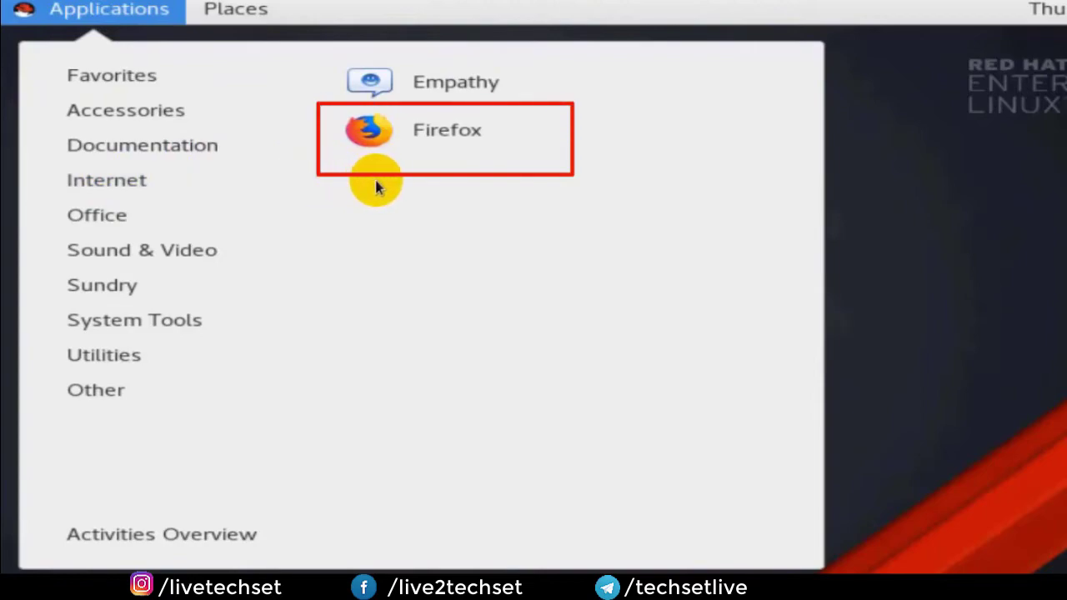
{"action": "left_click", "coordinate": [423, 129]}
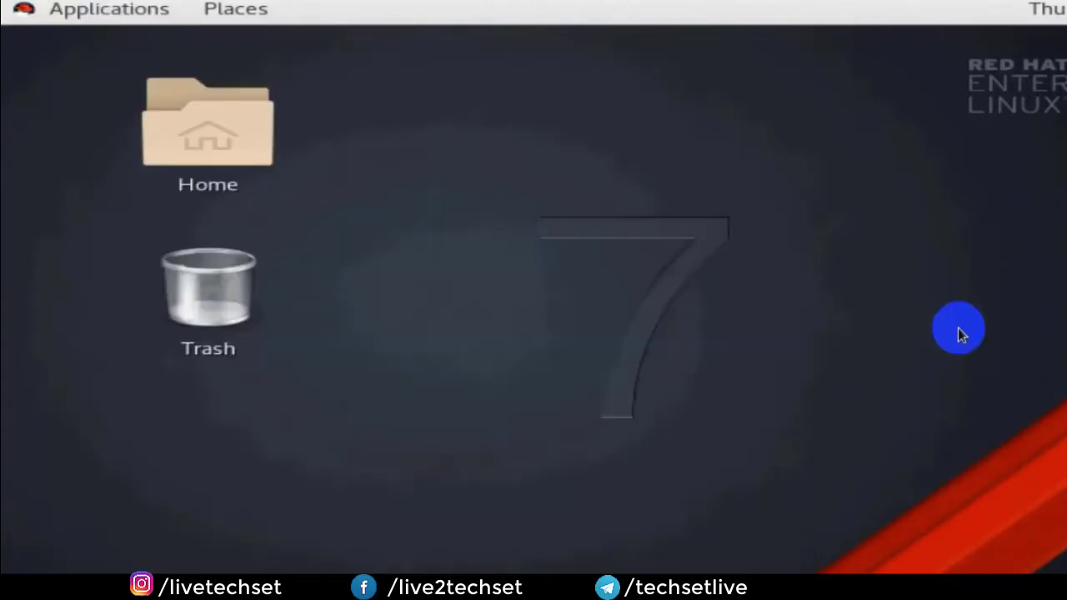
Show the list of system places and open the Computer location
{"action": "left_click", "coordinate": [247, 12]}
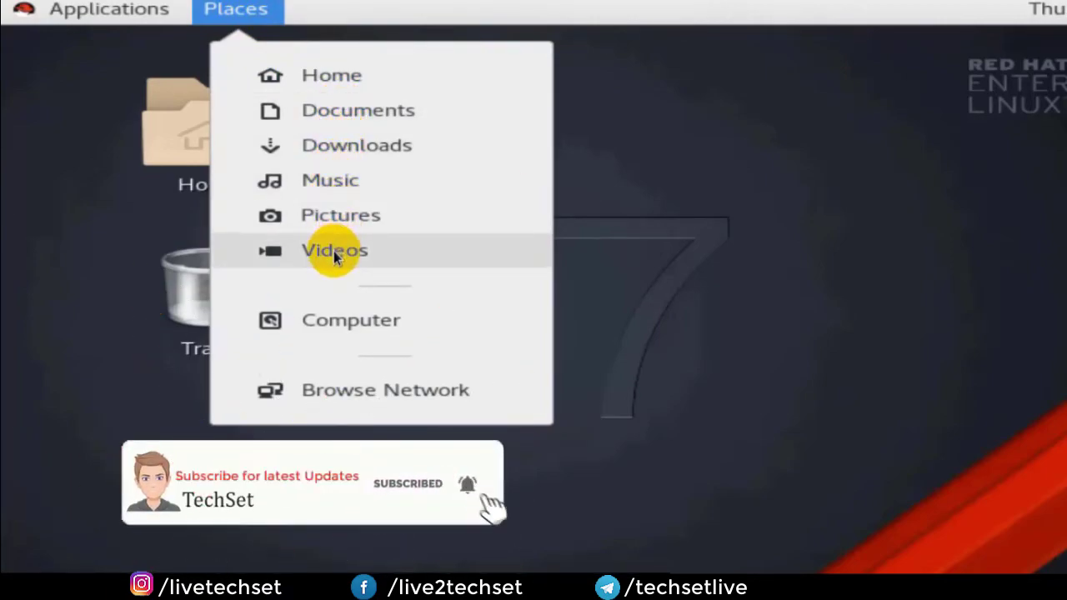
{"action": "left_click", "coordinate": [367, 323]}
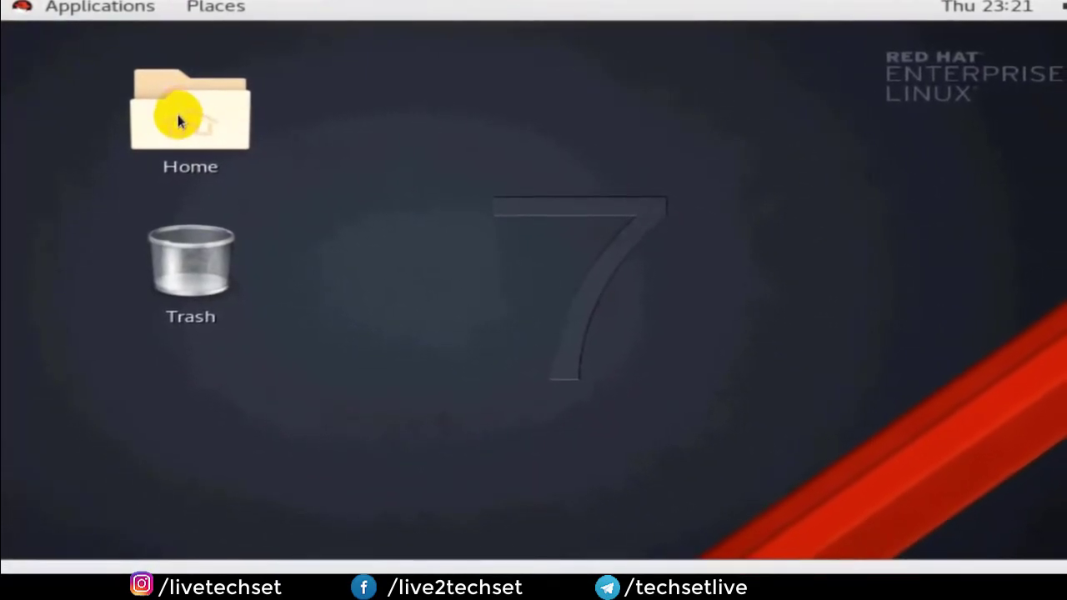
Open the Home folder from the desktop to view its contents, close it, and select the Trash
{"action": "left_click", "coordinate": [208, 141]}
{"action": "double_click", "coordinate": [188, 124]}
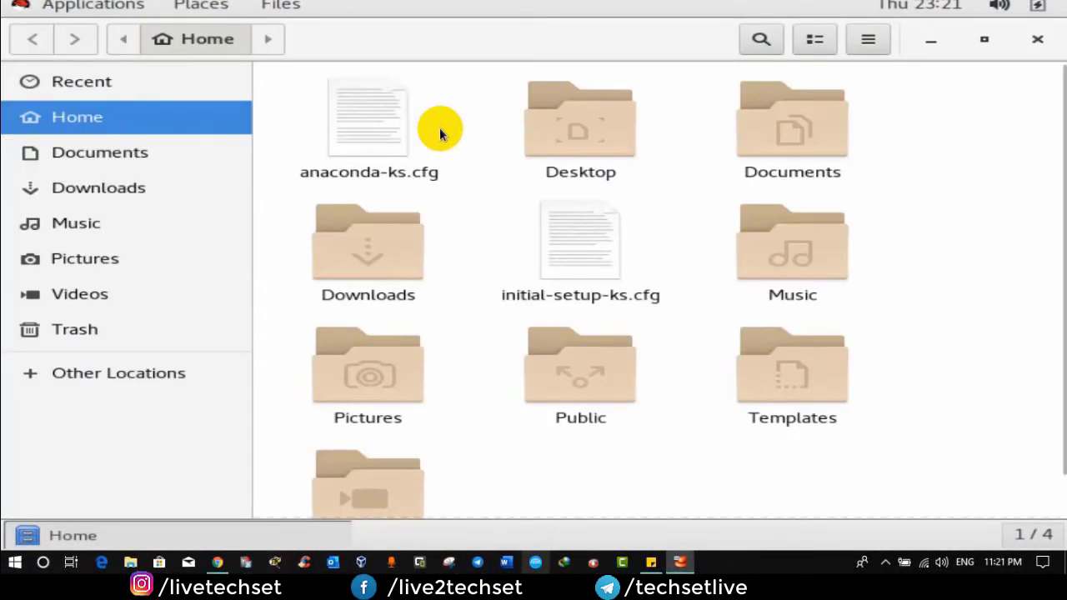
{"action": "key", "text": "ctrl+w"}
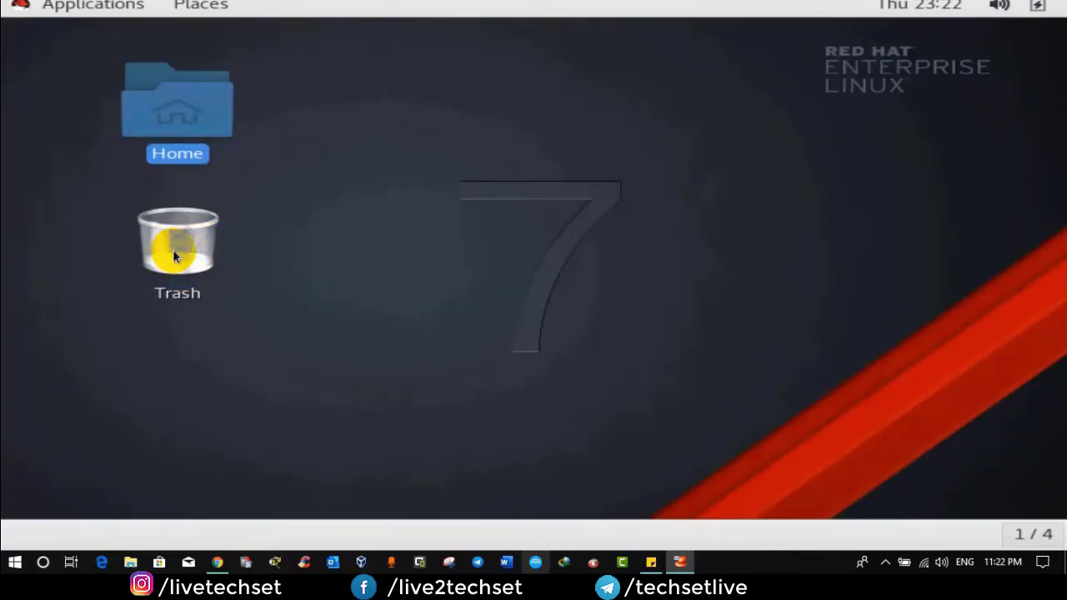
{"action": "left_click", "coordinate": [172, 249]}
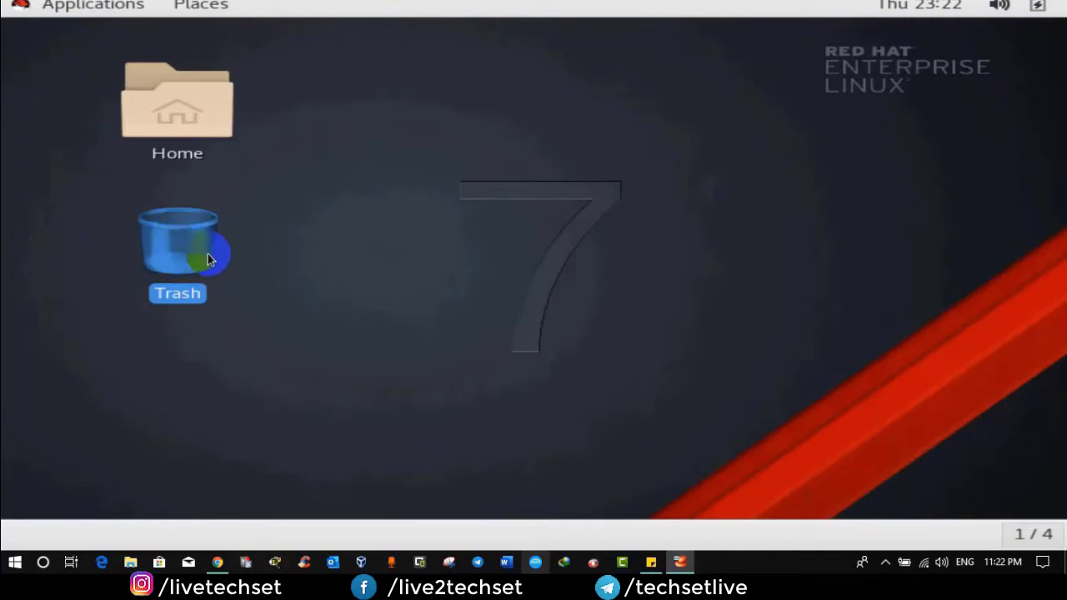